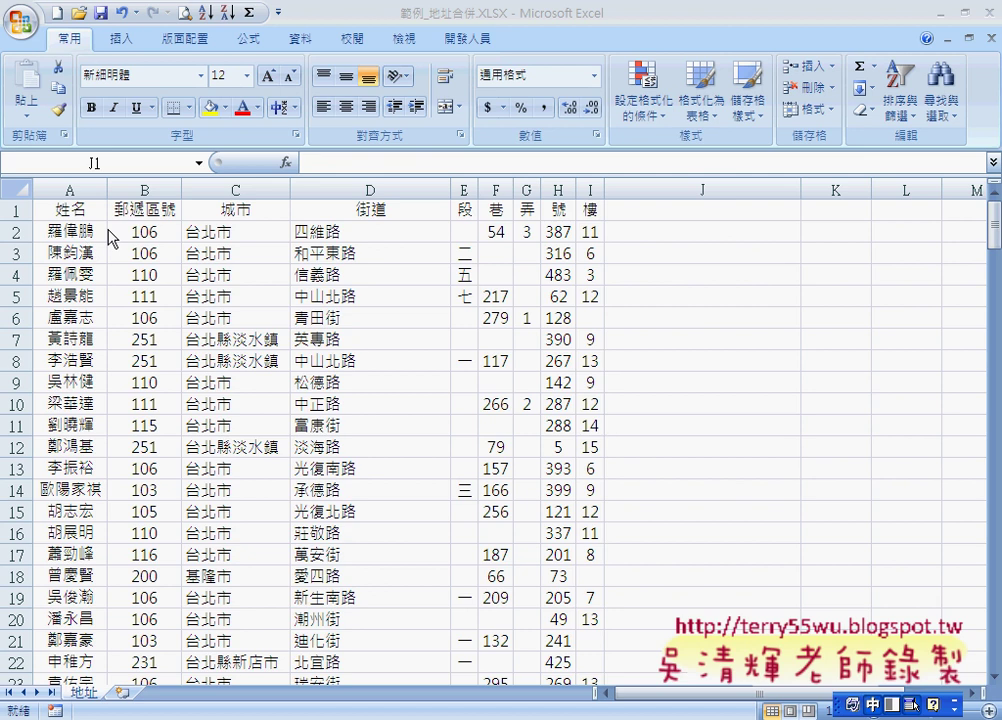
Step: Mark J1 for the new column and highlight the first record's address fields in row 2
{"action": "left_click", "coordinate": [738, 210]}
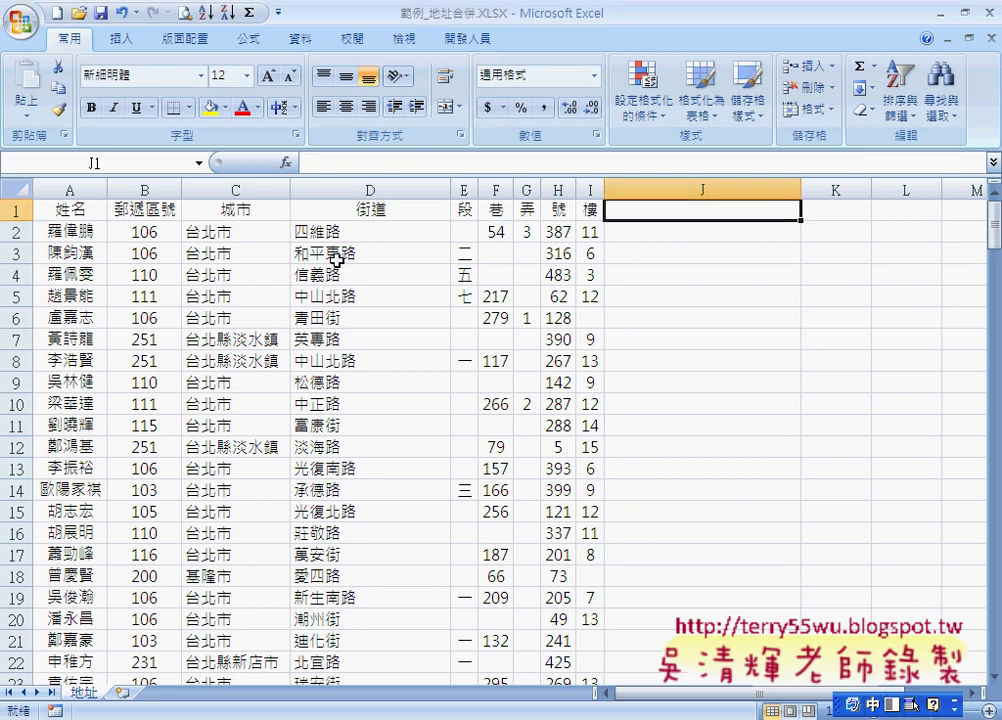
{"action": "left_click_drag", "start_coordinate": [153, 233], "coordinate": [593, 233]}
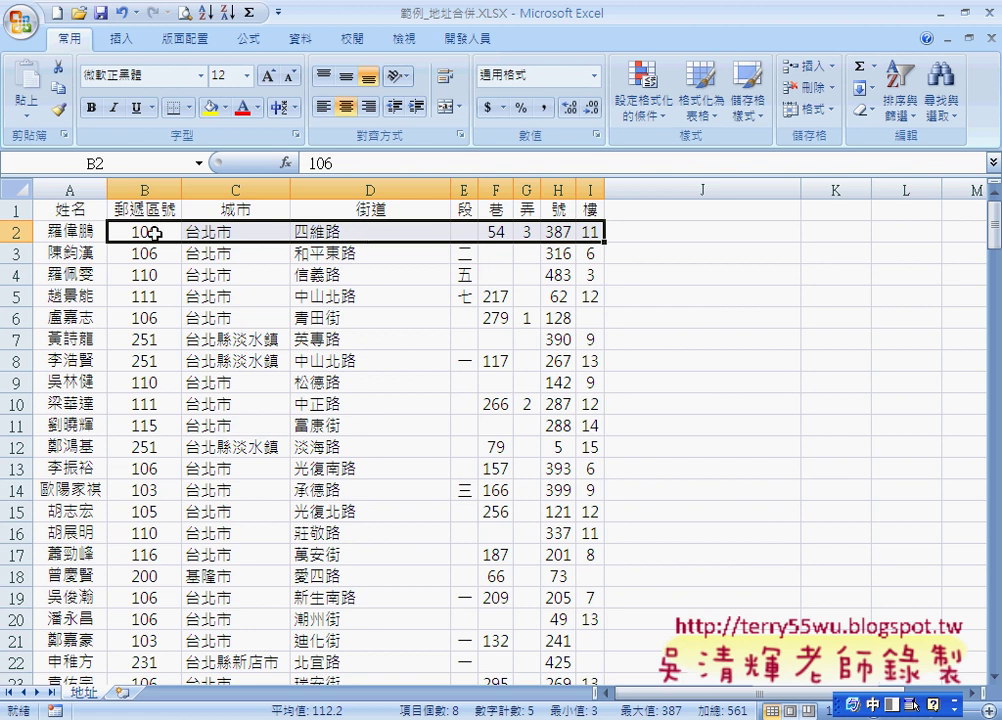
{"action": "left_click_drag", "start_coordinate": [152, 233], "coordinate": [313, 233]}
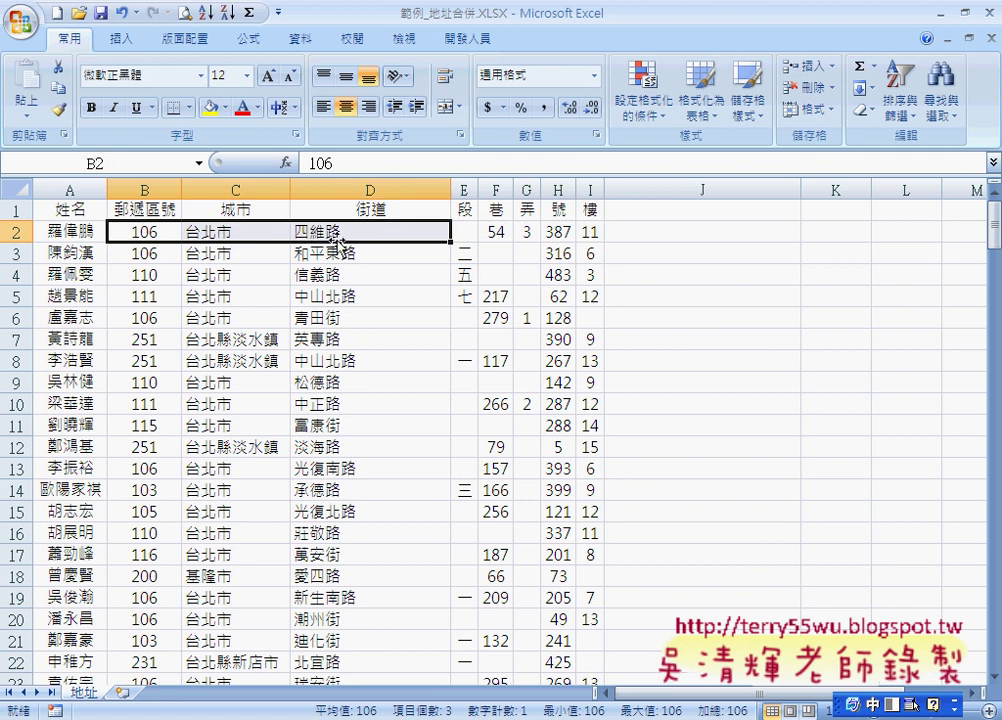
Step: Point out the 段, 巷, 弄, 號 and 樓 headers alongside their row 2 values
{"action": "left_click", "coordinate": [463, 210]}
{"action": "left_click", "coordinate": [496, 231]}
{"action": "left_click", "coordinate": [496, 210]}
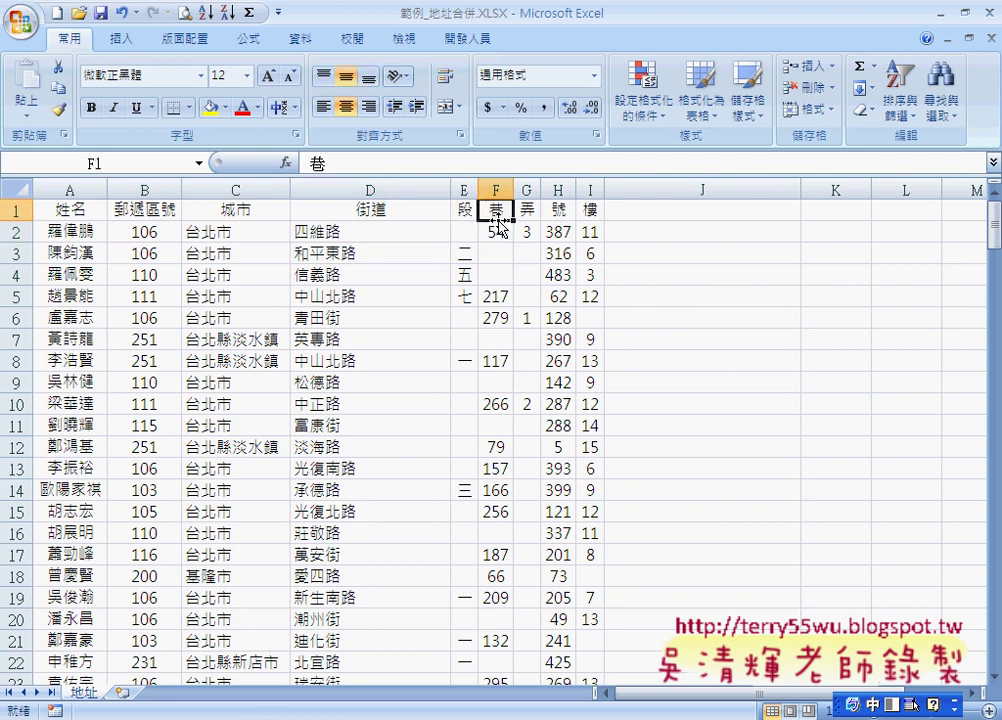
{"action": "left_click", "coordinate": [526, 231]}
{"action": "left_click", "coordinate": [526, 212]}
{"action": "left_click", "coordinate": [557, 231]}
{"action": "left_click", "coordinate": [558, 210]}
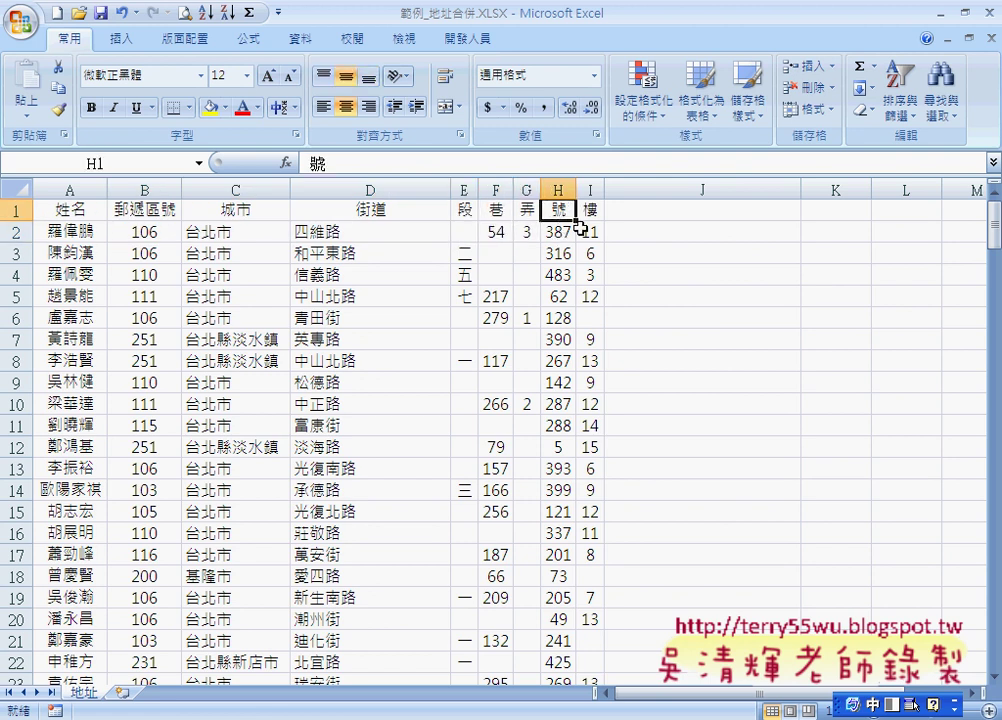
{"action": "left_click", "coordinate": [589, 231]}
{"action": "left_click", "coordinate": [590, 210]}
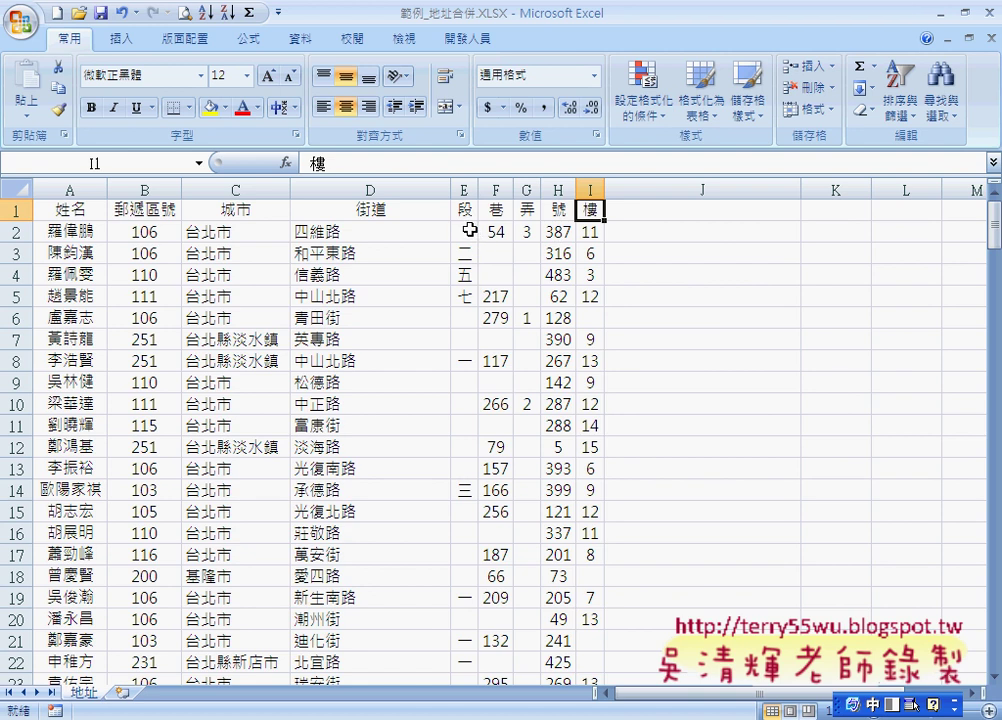
Step: Review the empty section, lane 54, alley 3, number 387 and floor 11 against their headers
{"action": "left_click", "coordinate": [465, 232]}
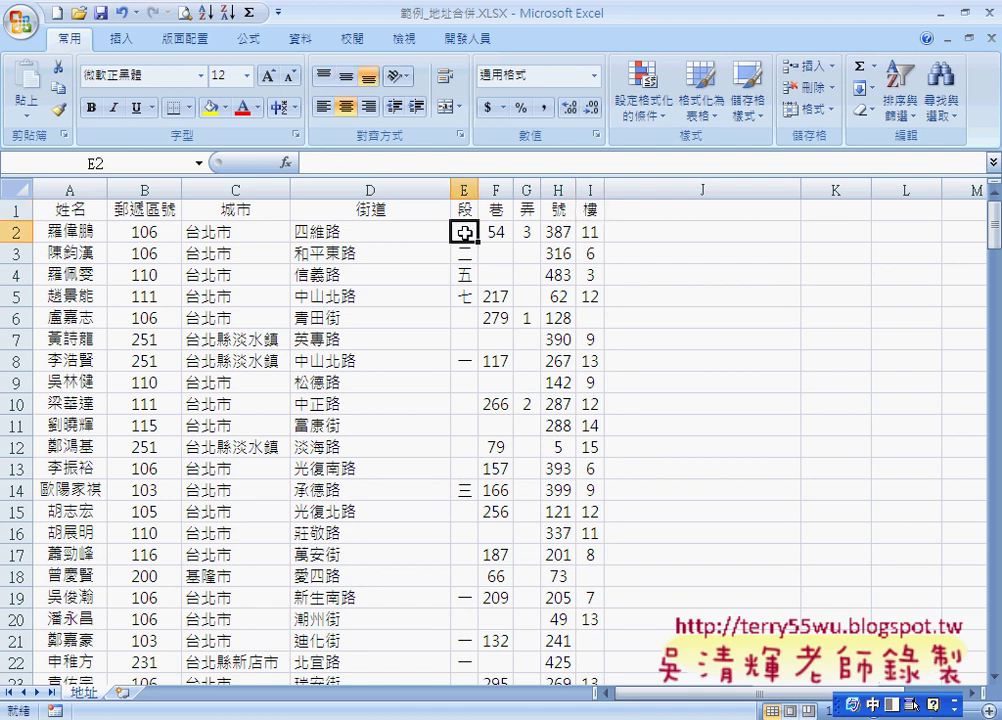
{"action": "left_click", "coordinate": [467, 210]}
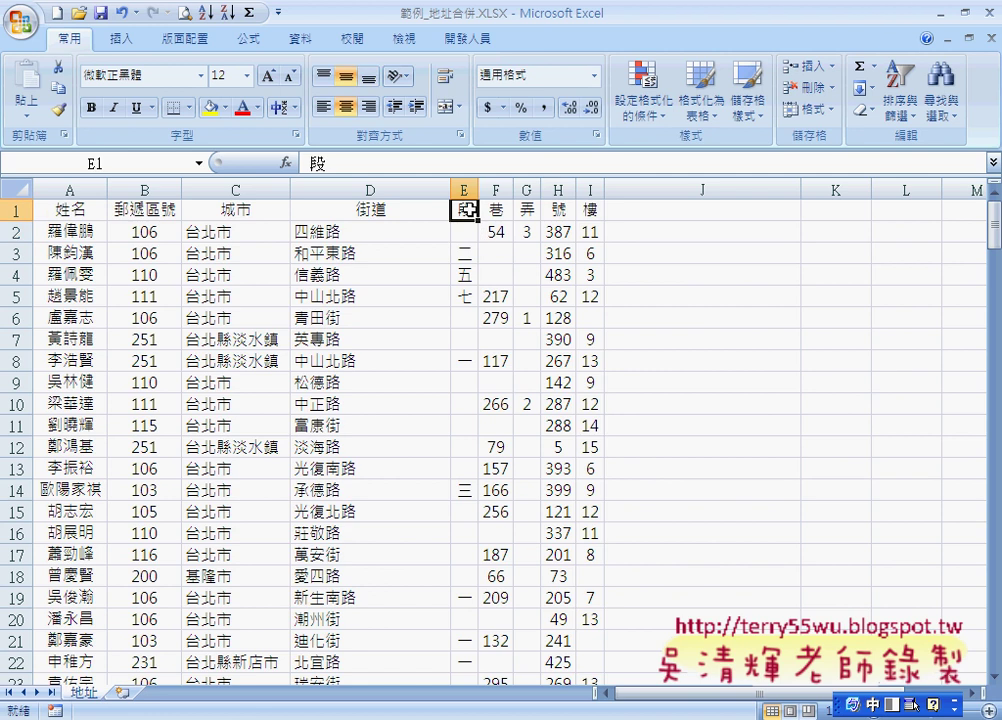
{"action": "left_click", "coordinate": [494, 232]}
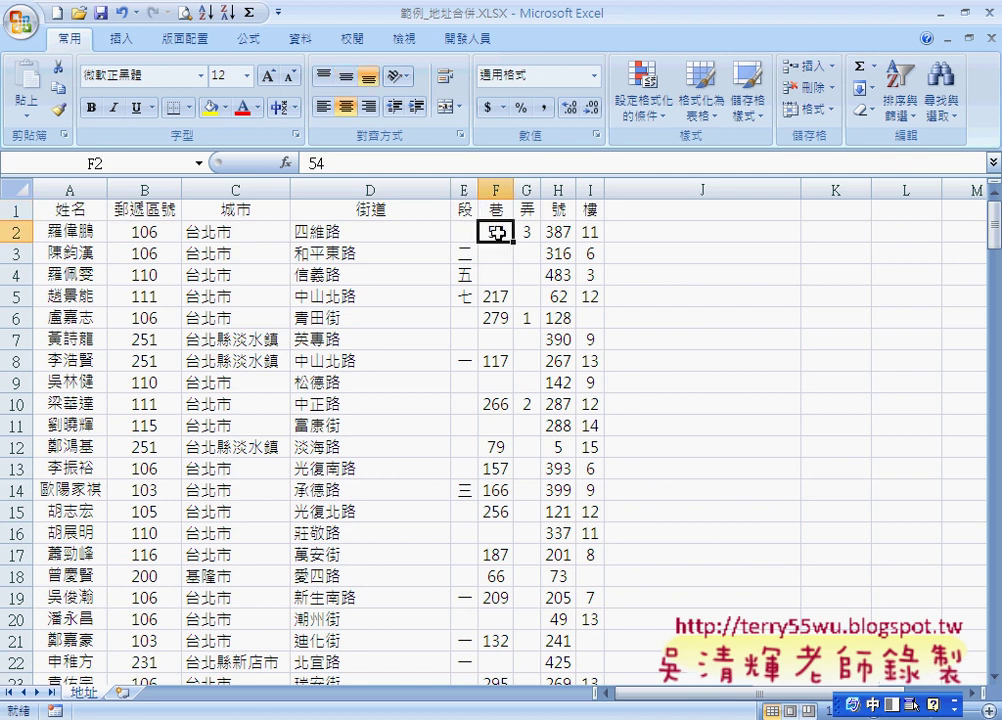
{"action": "left_click", "coordinate": [495, 210]}
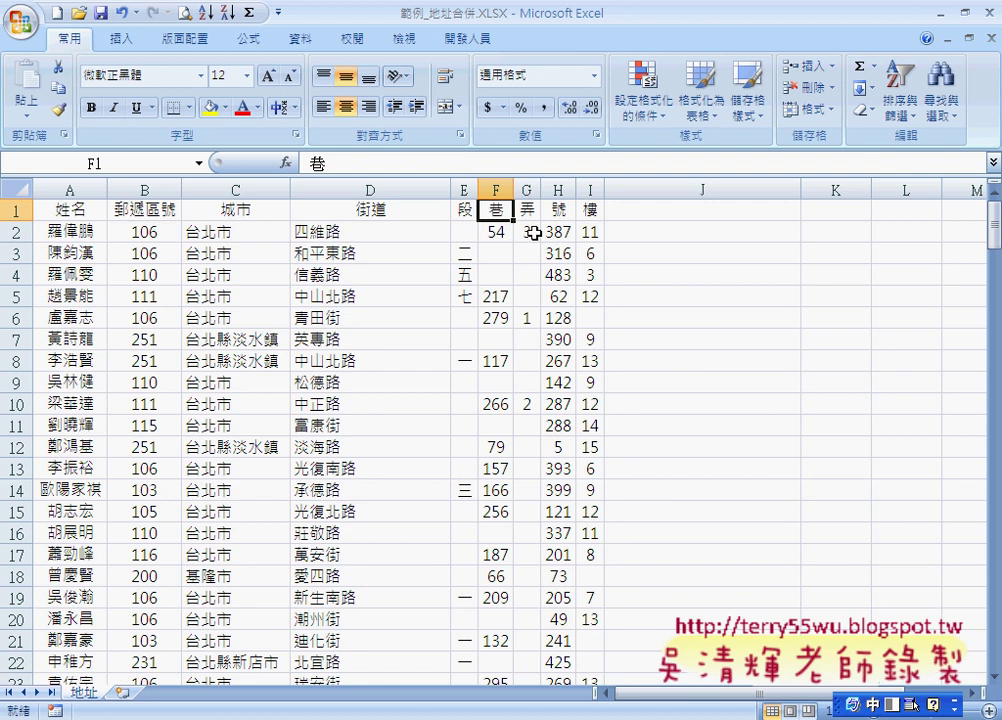
{"action": "left_click", "coordinate": [526, 231]}
{"action": "key", "text": "Up"}
{"action": "left_click", "coordinate": [557, 234]}
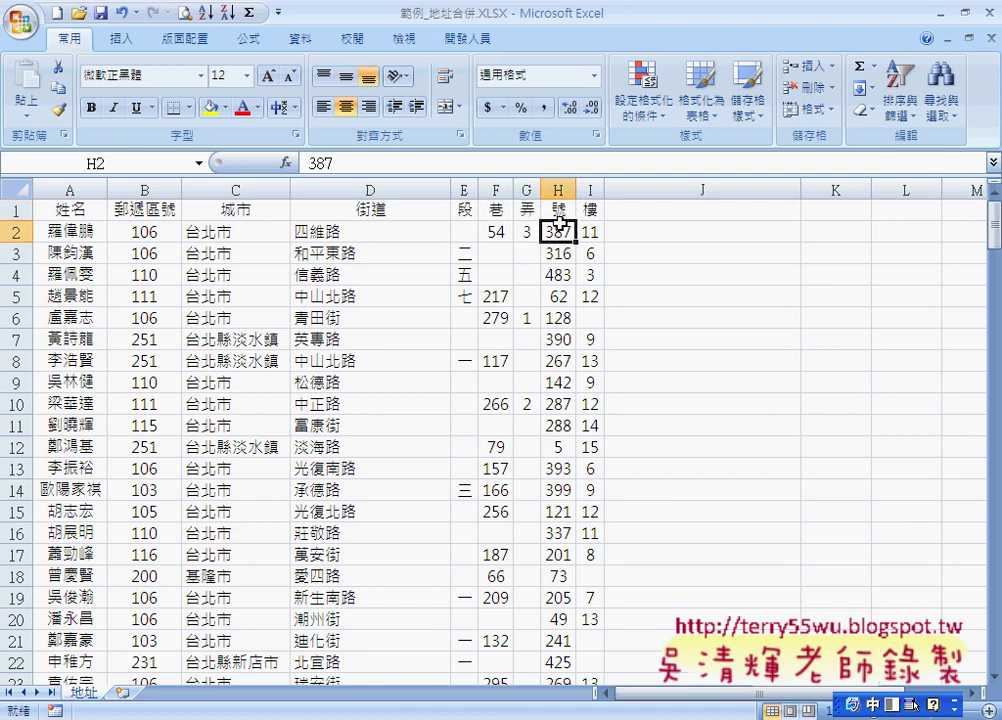
{"action": "key", "text": "Up"}
{"action": "left_click", "coordinate": [589, 232]}
{"action": "left_click", "coordinate": [589, 210]}
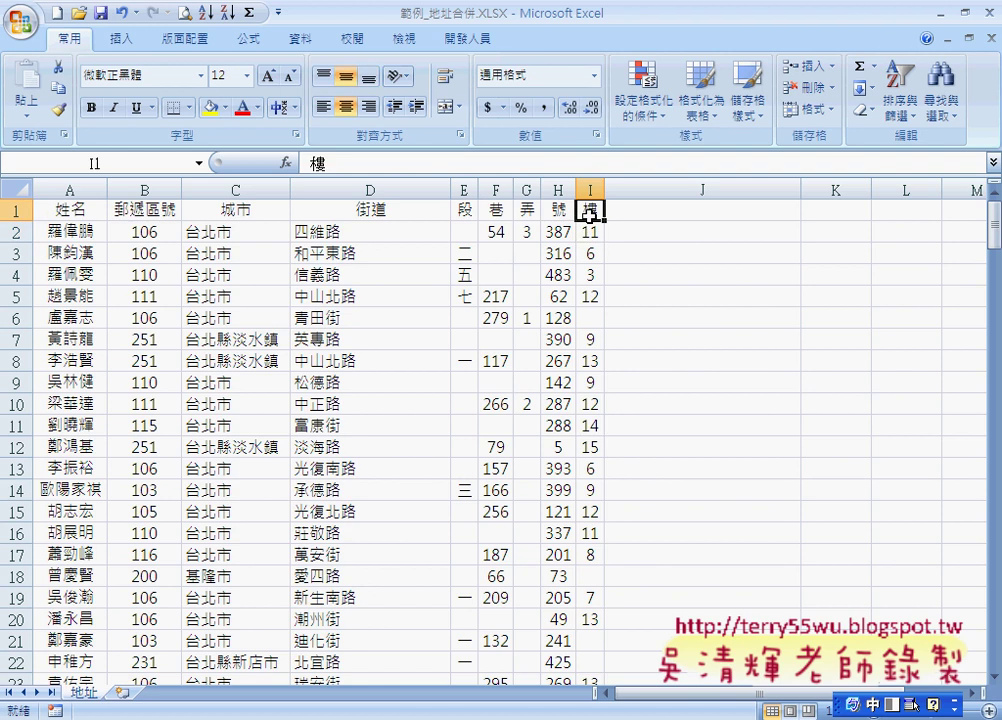
Step: Enter the heading 地址() in J1
{"action": "left_click", "coordinate": [691, 232]}
{"action": "left_click", "coordinate": [688, 213]}
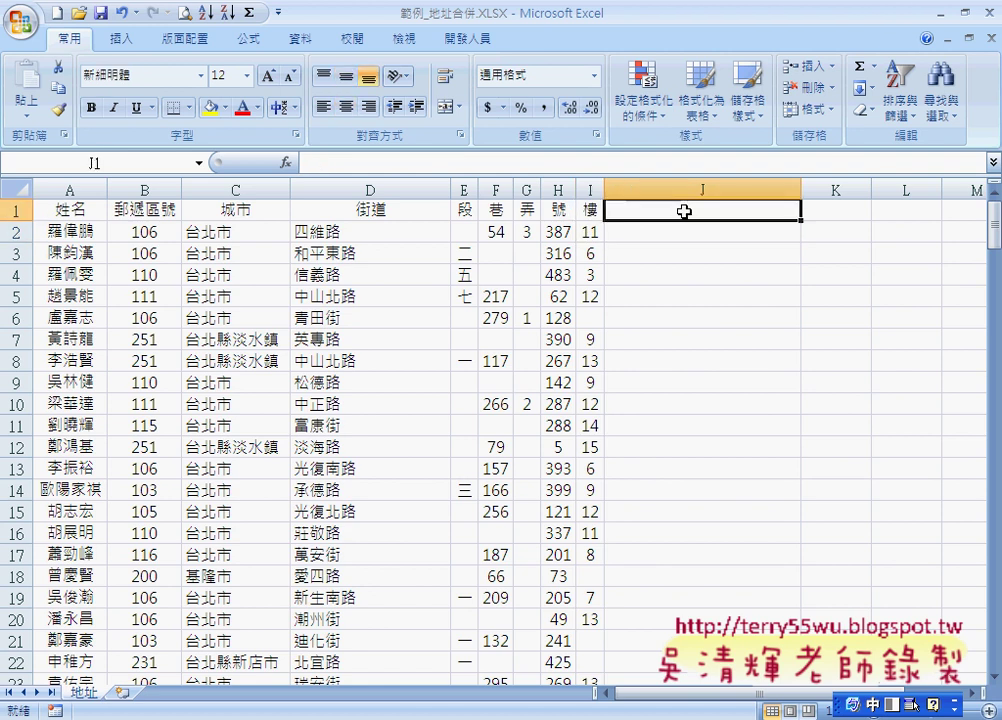
{"action": "type", "text": "ㄉ"}
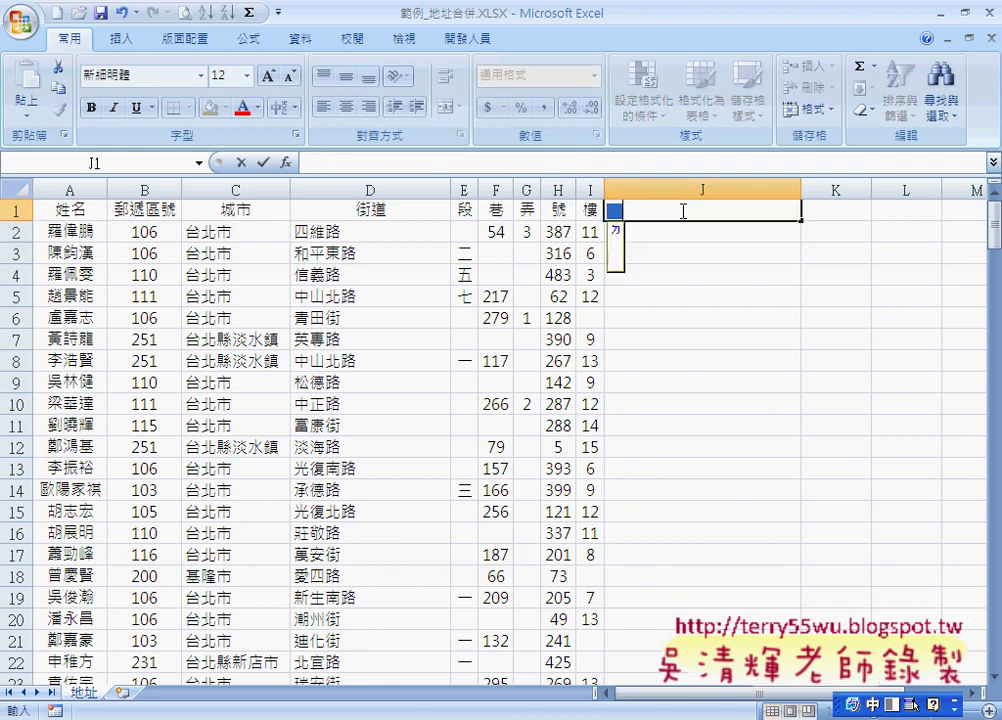
{"action": "type", "text": "第"}
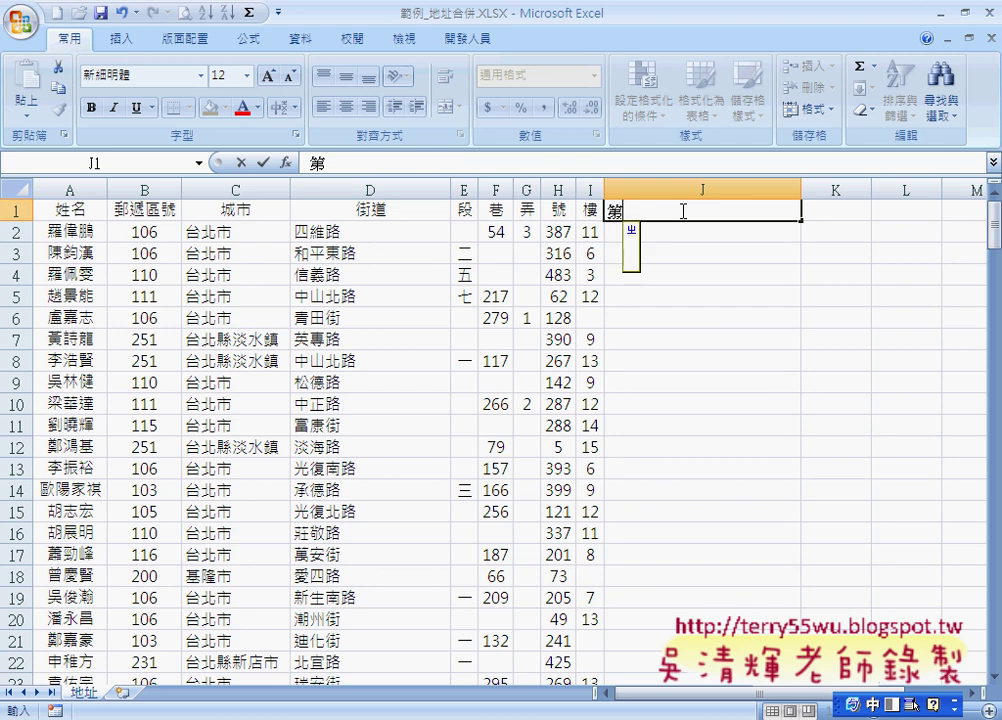
{"action": "type", "text": "地址"}
{"action": "key", "text": "Return"}
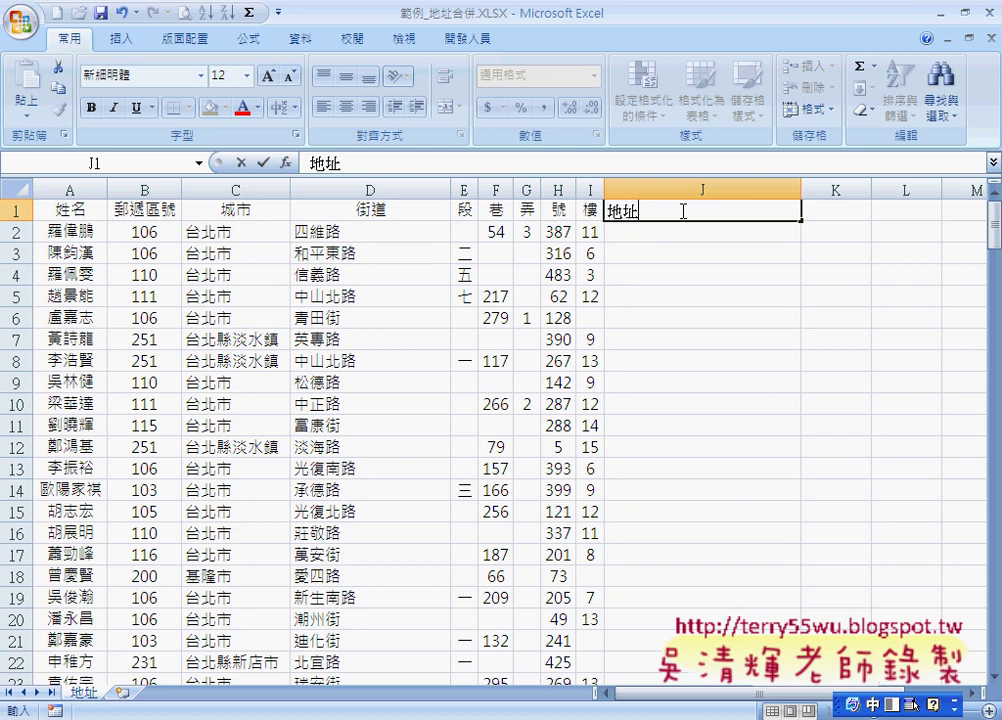
{"action": "type", "text": "()"}
{"action": "key", "text": "Left"}
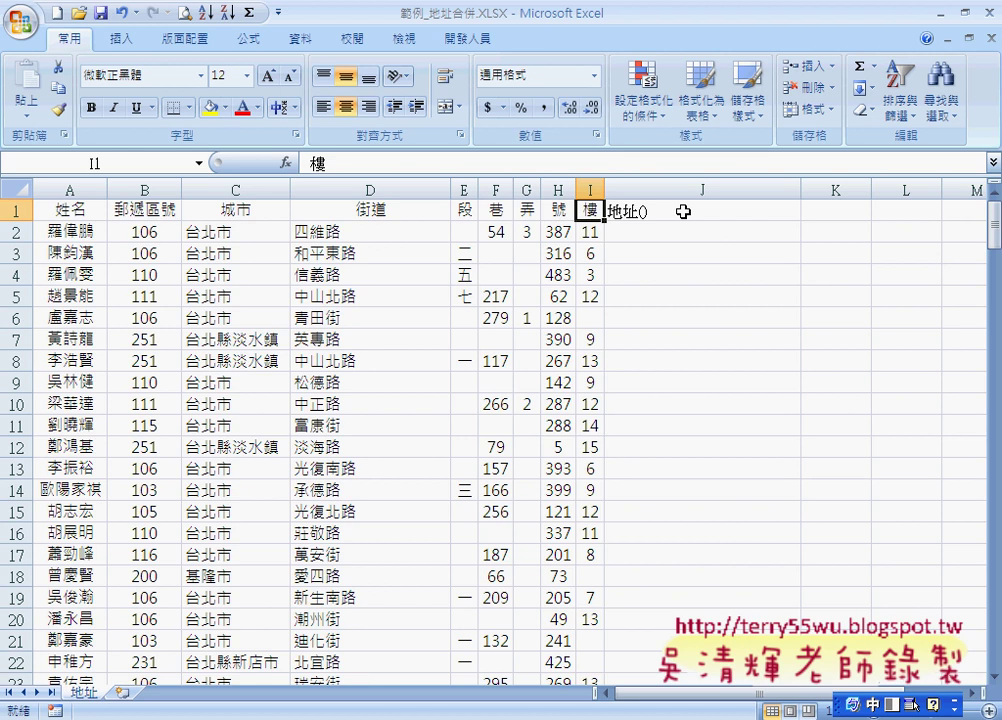
Step: Insert 函數 between the parentheses so J1 reads 地址(函數)
{"action": "double_click", "coordinate": [644, 214]}
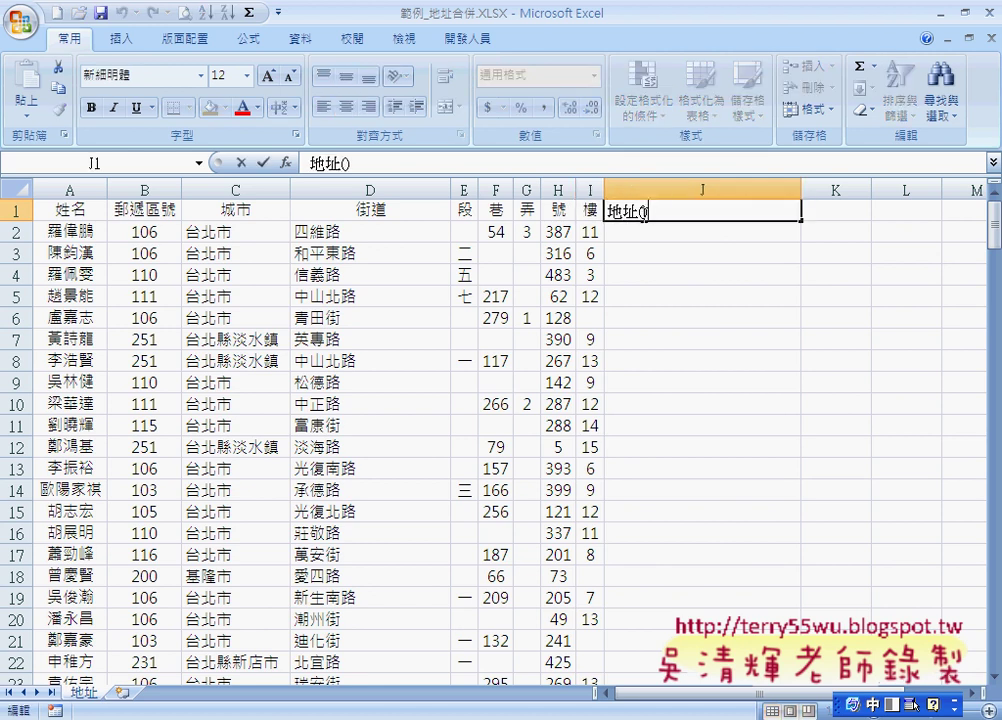
{"action": "type", "text": "韓"}
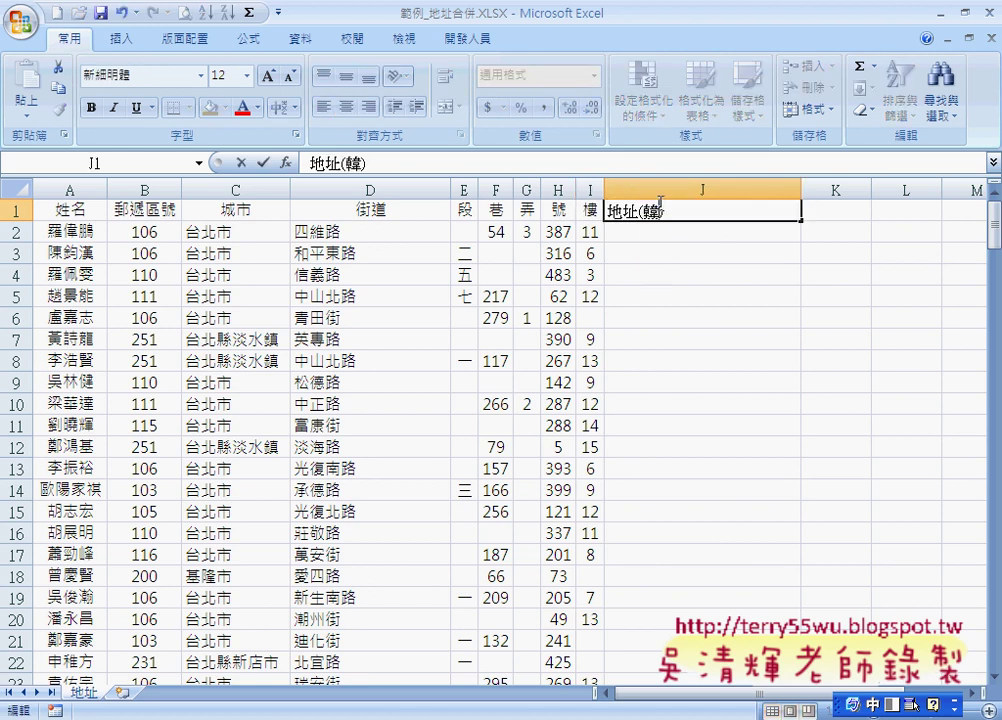
{"action": "type", "text": "函數"}
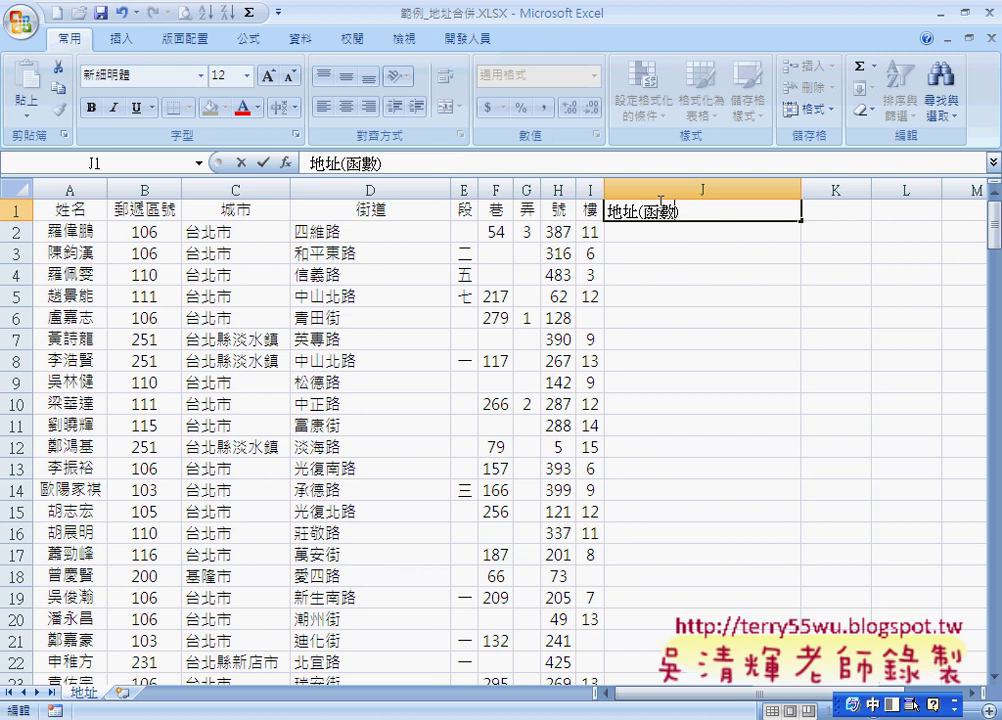
{"action": "key", "text": "Return"}
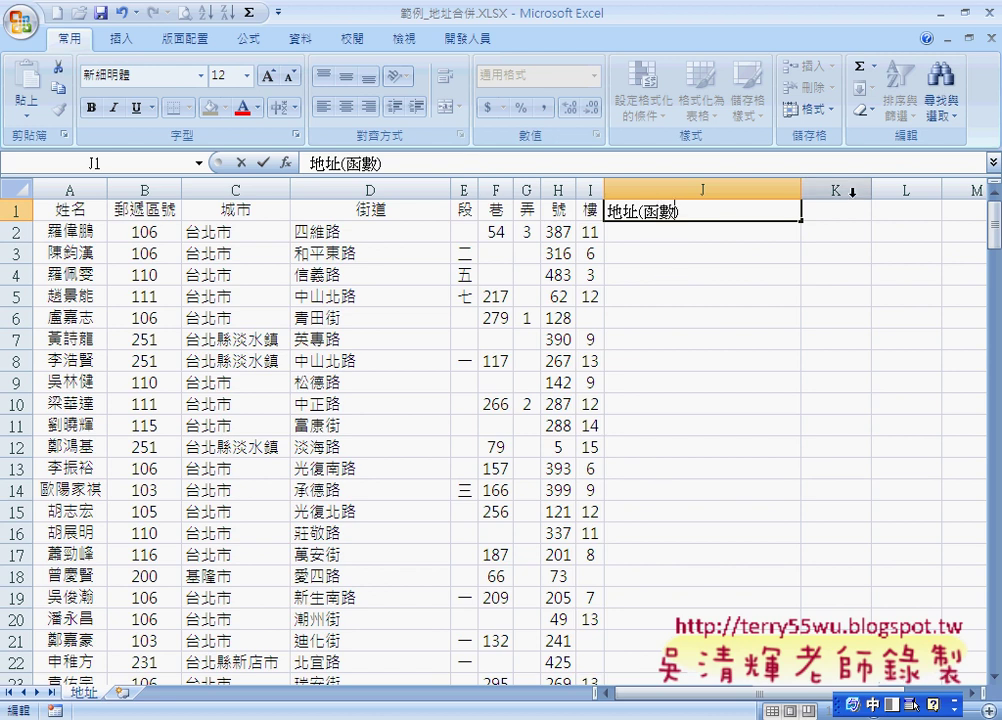
{"action": "left_click", "coordinate": [837, 206]}
{"action": "left_click", "coordinate": [678, 212]}
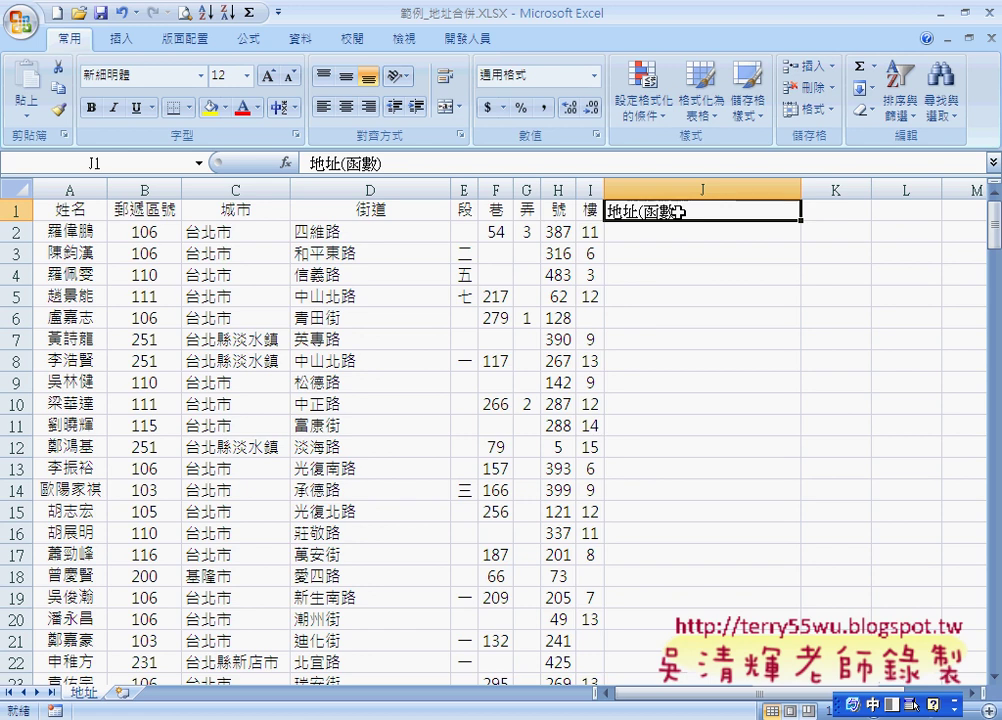
{"action": "left_click", "coordinate": [670, 234]}
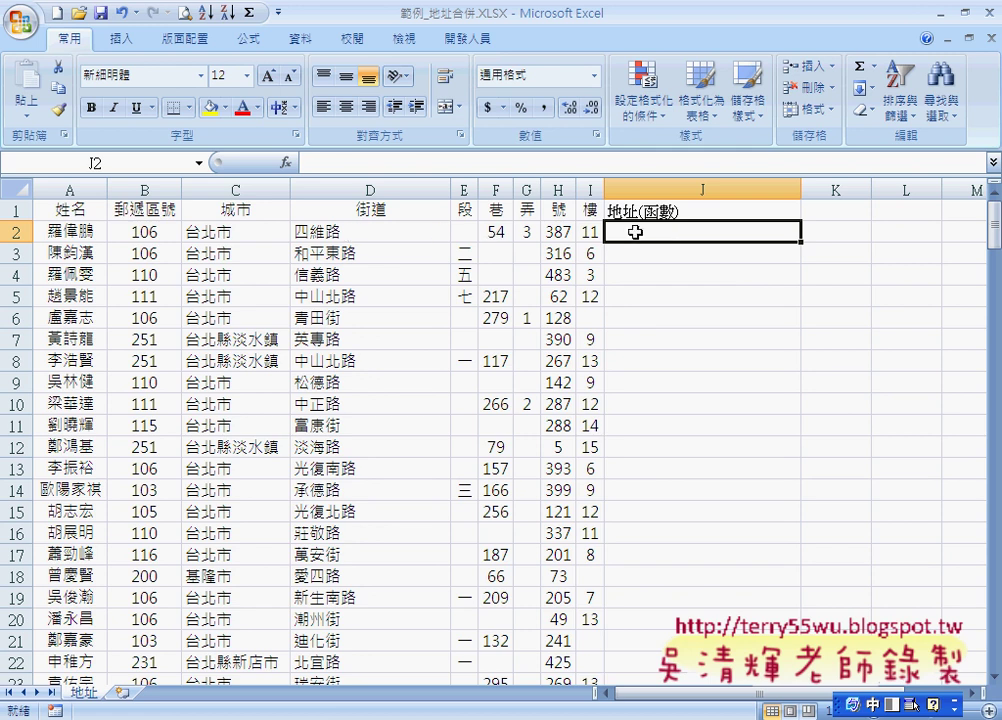
{"action": "left_click", "coordinate": [155, 232]}
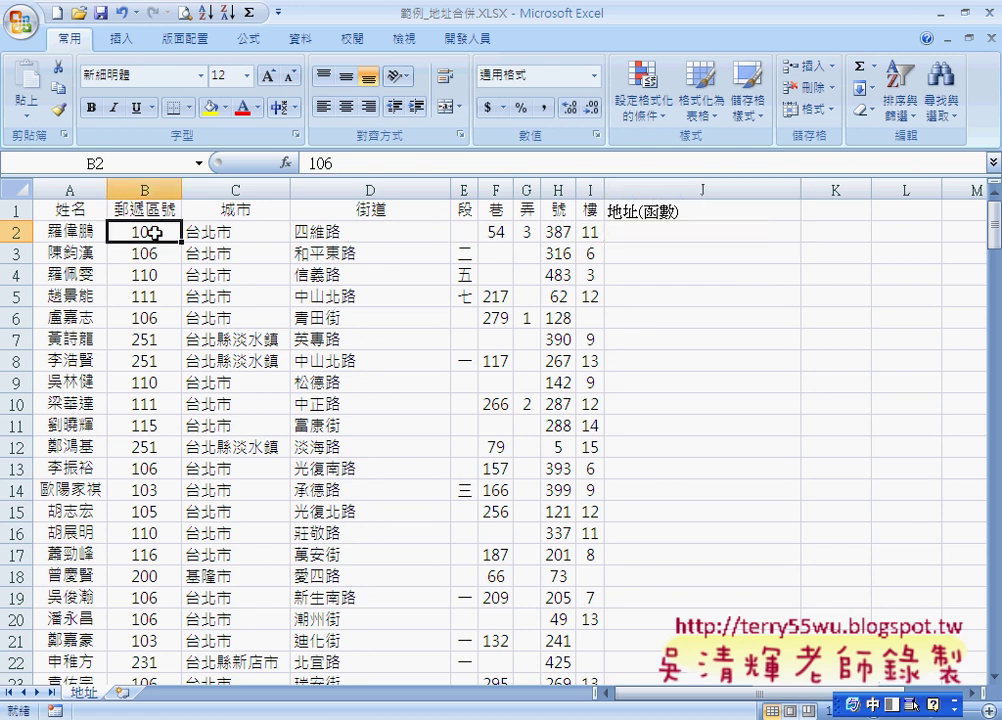
{"action": "left_click_drag", "start_coordinate": [155, 232], "coordinate": [592, 232]}
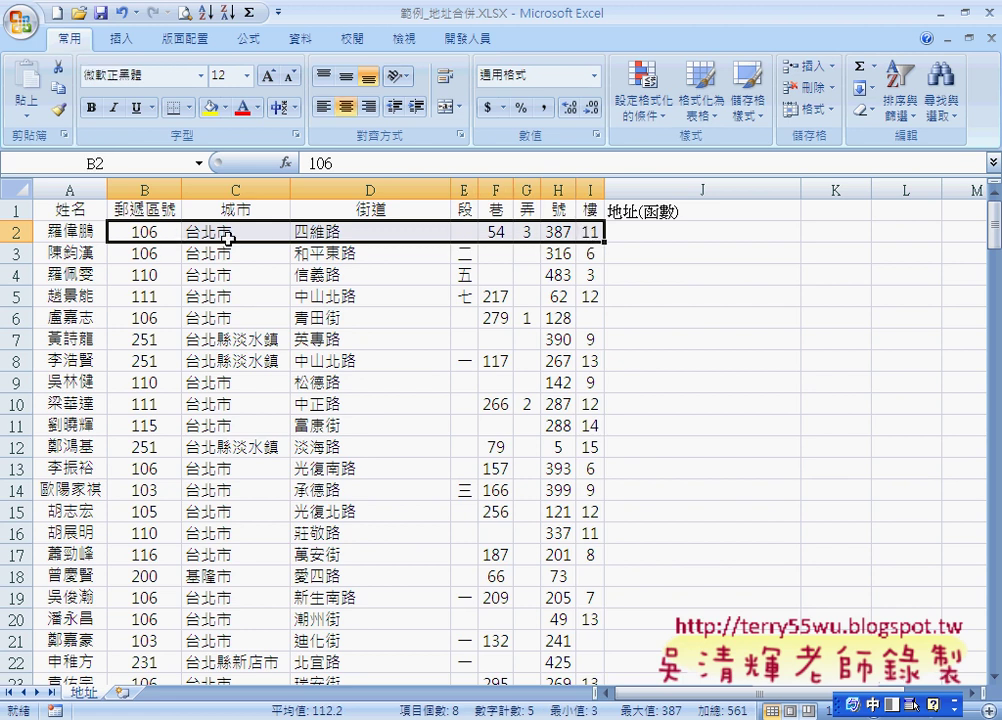
{"action": "left_click", "coordinate": [497, 231]}
{"action": "left_click", "coordinate": [497, 210]}
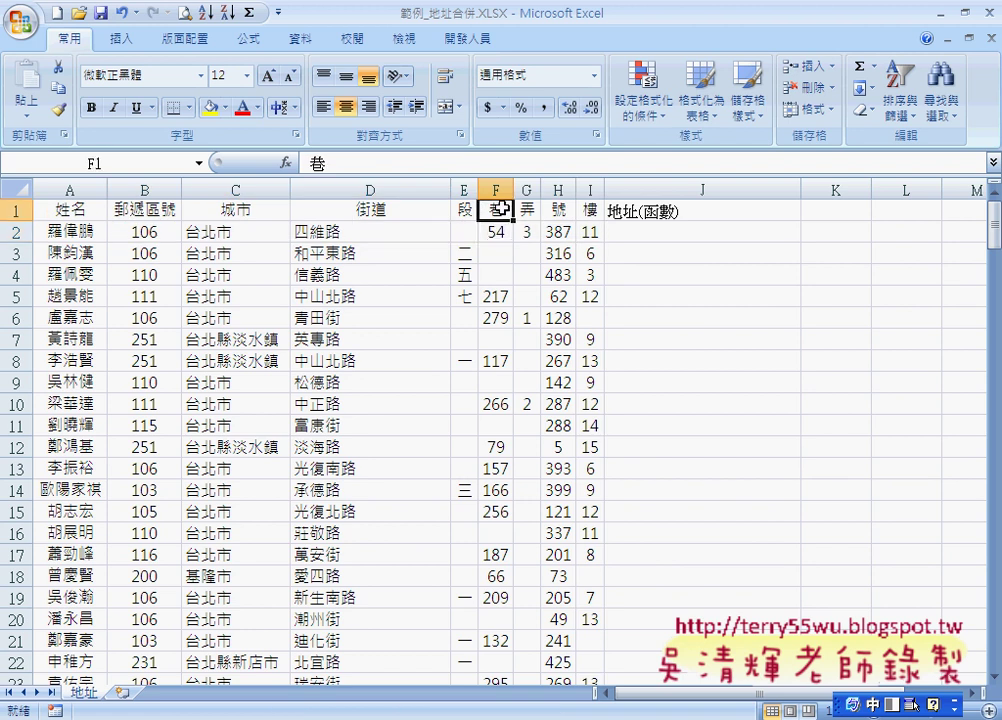
{"action": "left_click", "coordinate": [530, 231]}
{"action": "left_click", "coordinate": [562, 231]}
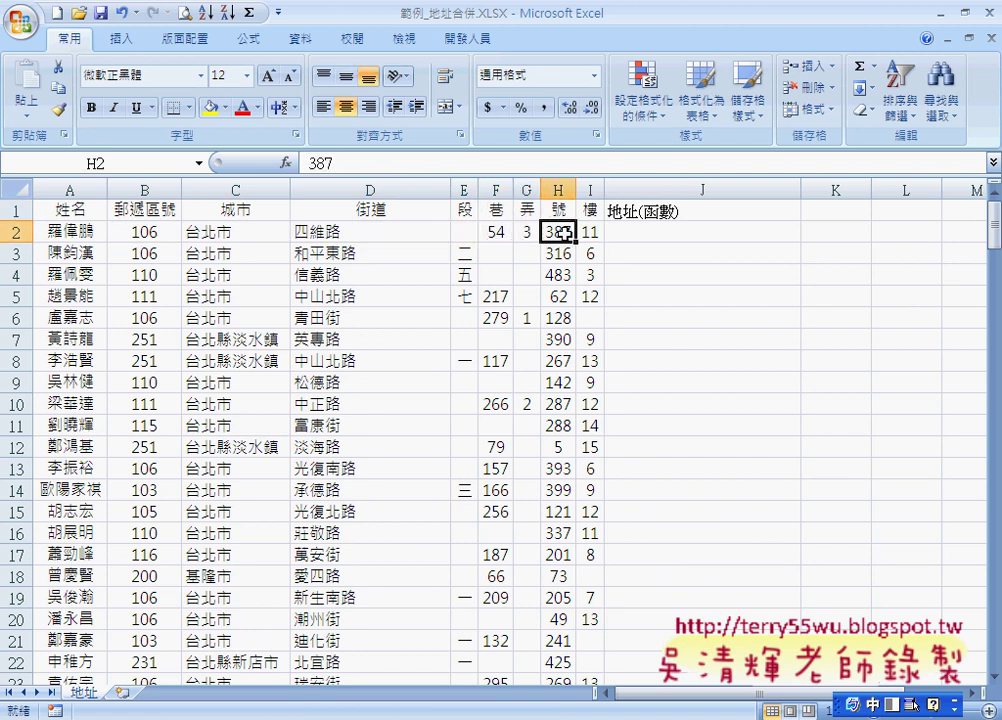
{"action": "left_click", "coordinate": [560, 210]}
{"action": "left_click", "coordinate": [589, 231]}
{"action": "left_click", "coordinate": [587, 210]}
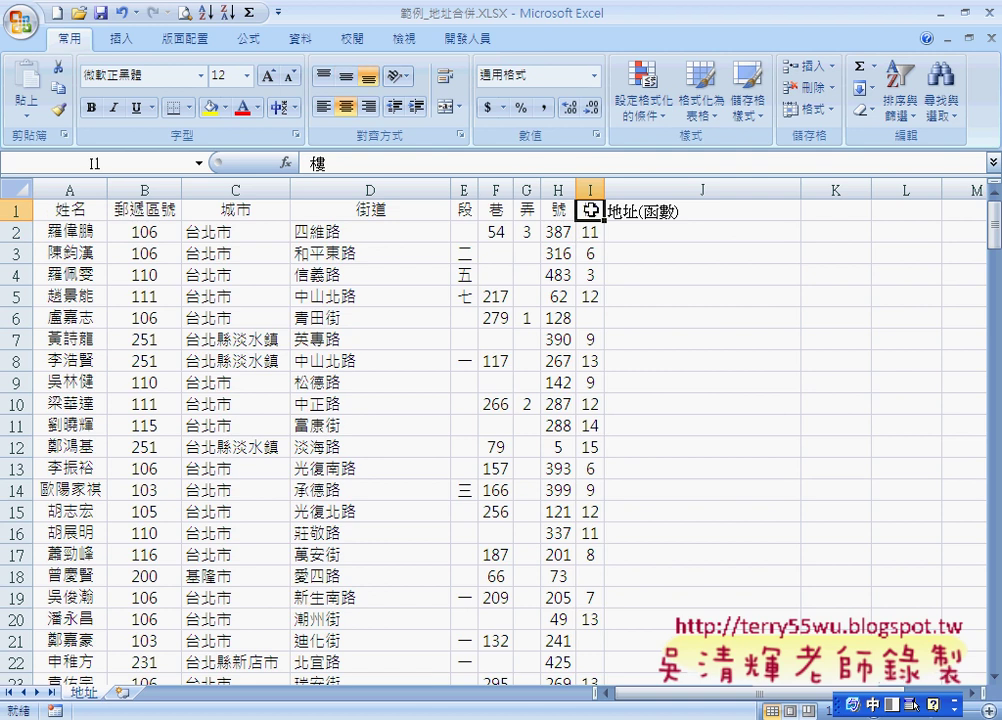
{"action": "left_click", "coordinate": [643, 233]}
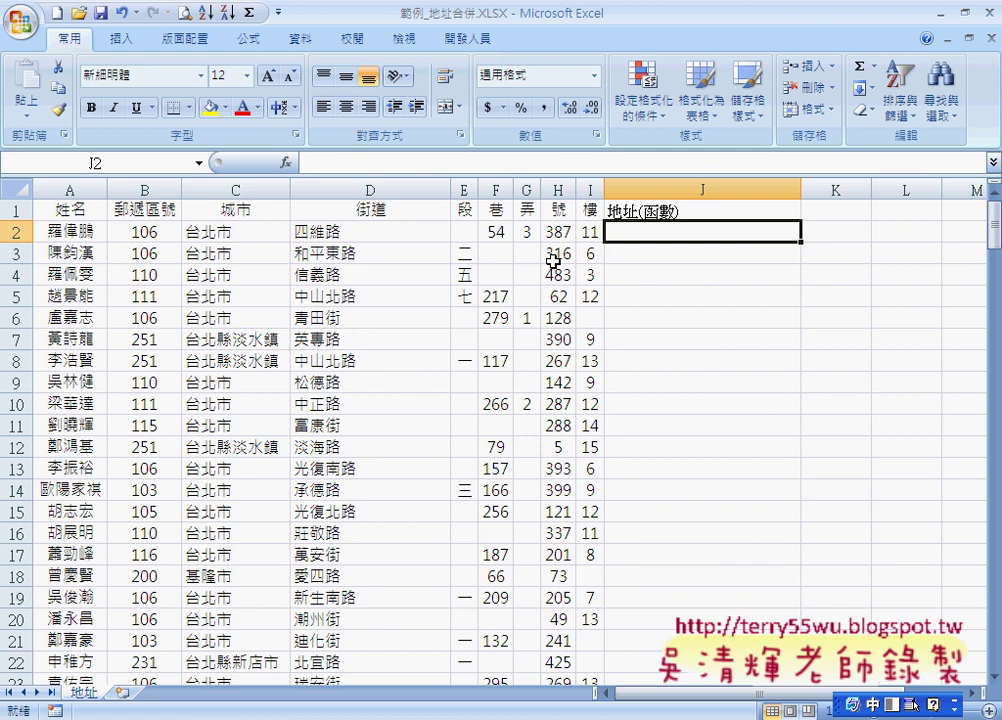
{"action": "left_click", "coordinate": [492, 256]}
{"action": "left_click", "coordinate": [495, 274]}
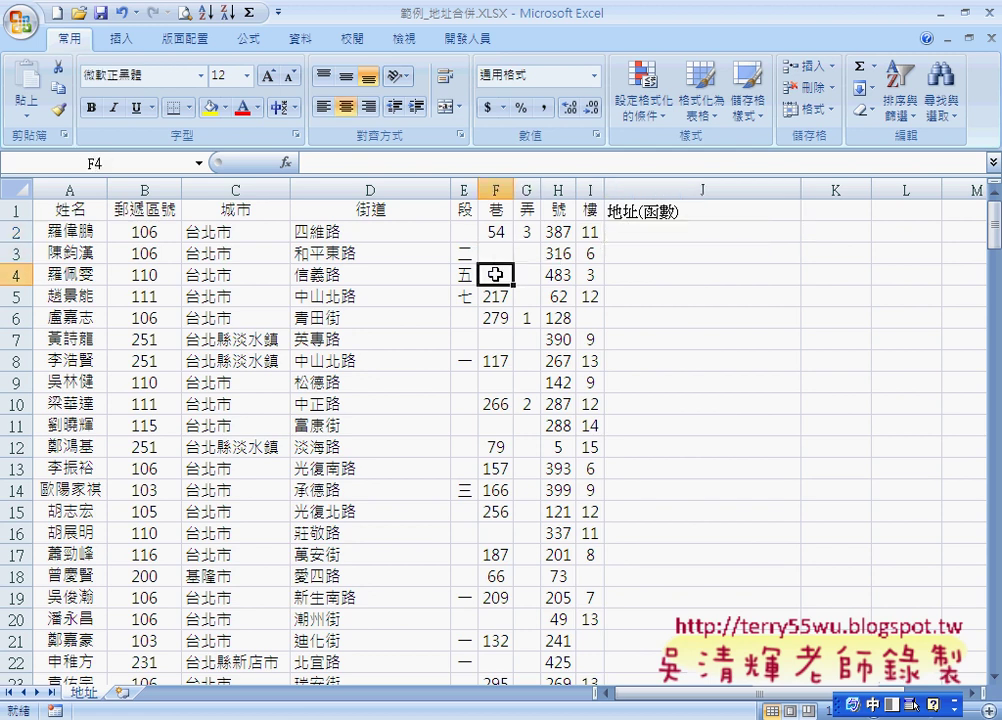
{"action": "left_click_drag", "start_coordinate": [495, 274], "coordinate": [526, 275]}
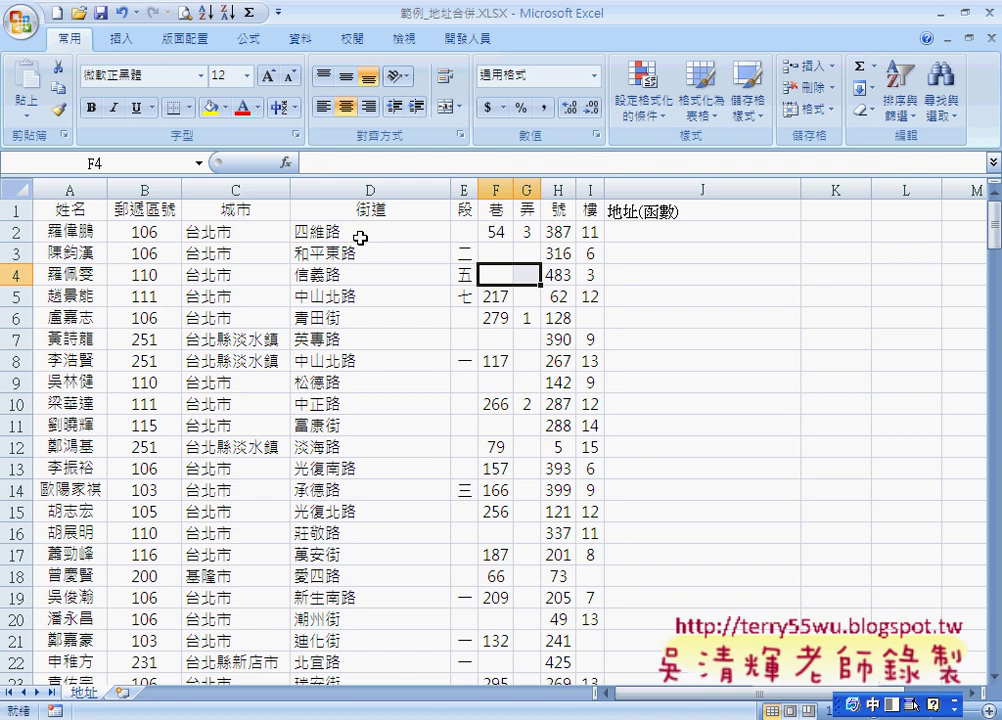
Step: Switch to the 公式 ribbon and bring up the Name Manager
{"action": "left_click", "coordinate": [262, 42]}
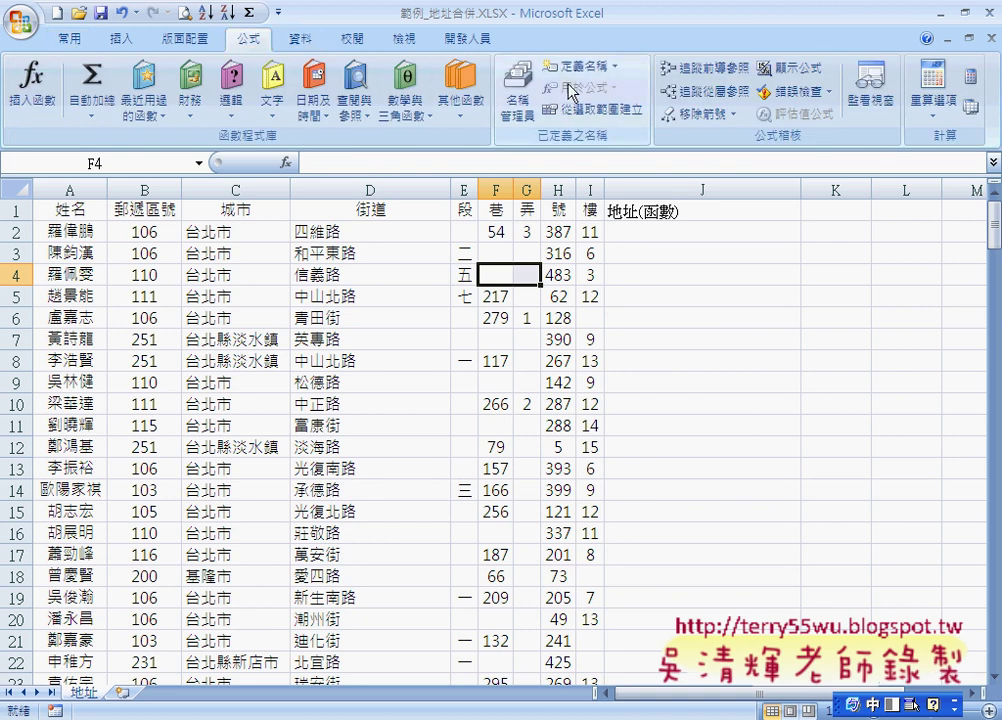
{"action": "left_click", "coordinate": [524, 104]}
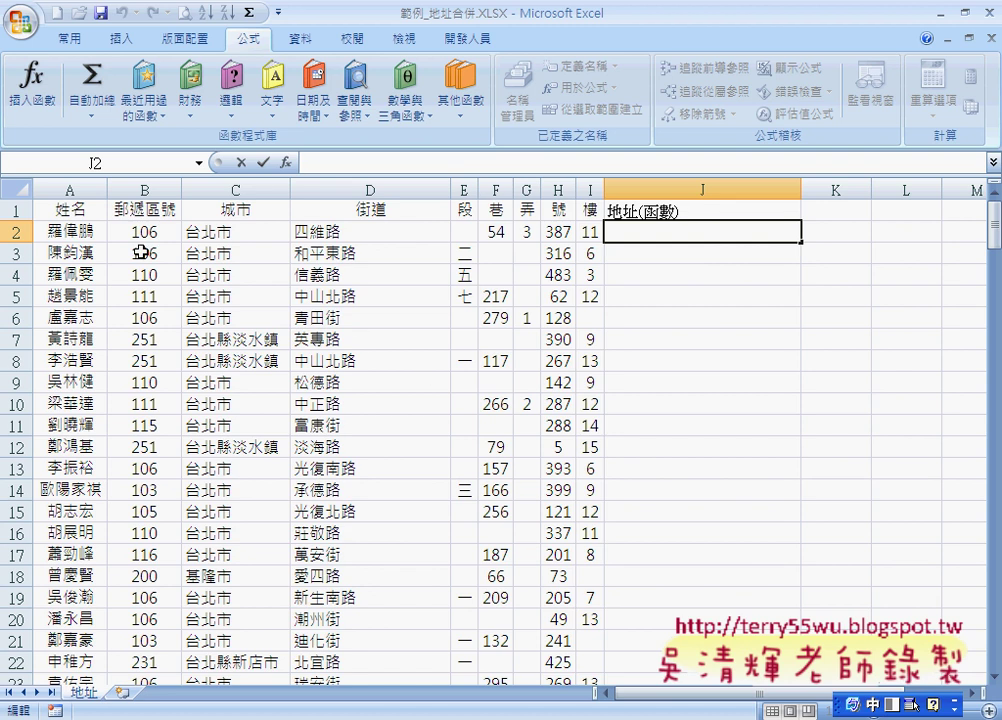
Step: Leave J2 blank and select the 郵遞區號 heading in B1
{"action": "left_click", "coordinate": [130, 214]}
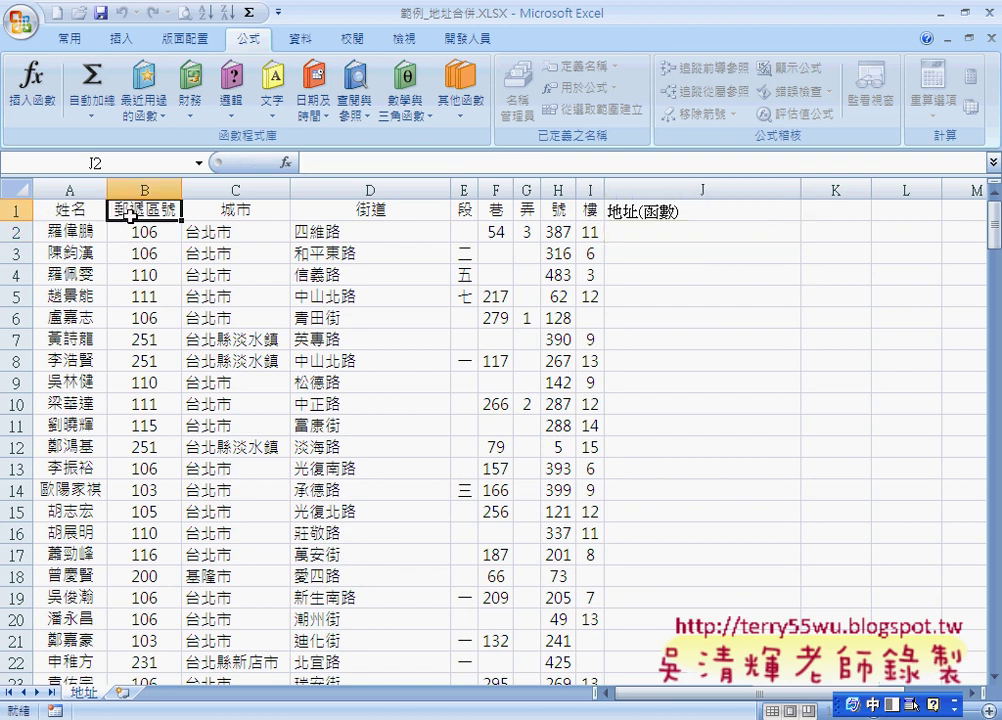